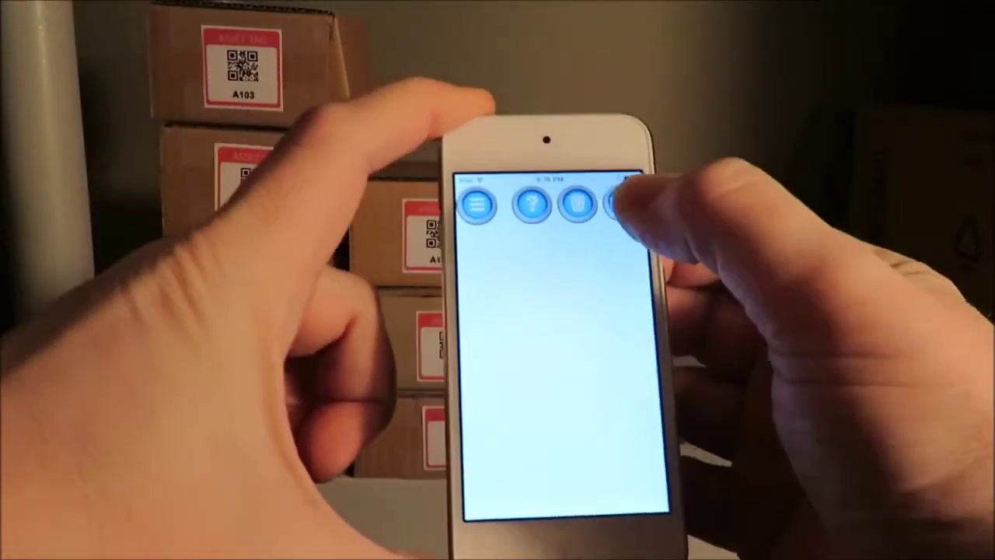
Step: Create a new DEFAULT-template spreadsheet named 'Assets' to hold the scanned asset tags
{"action": "left_click", "coordinate": [557, 169]}
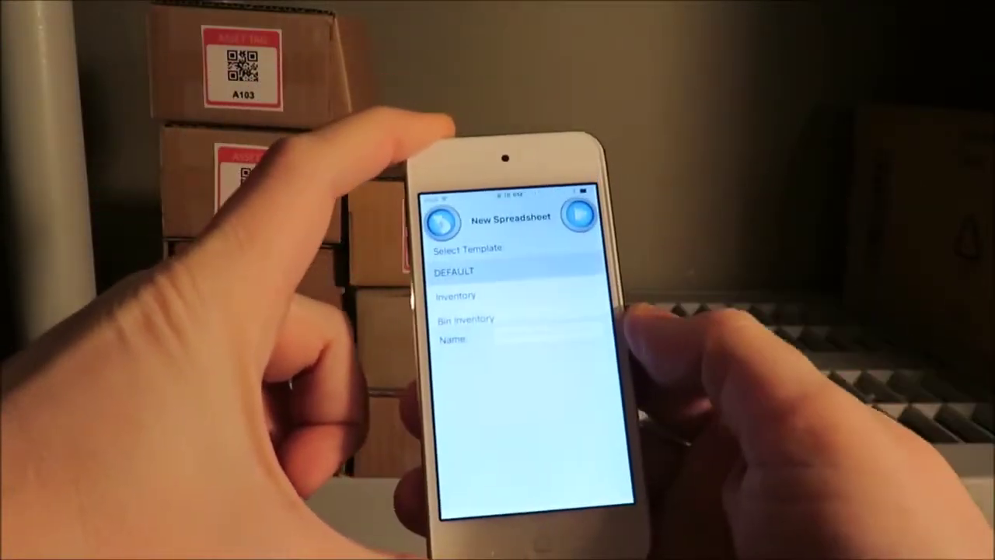
{"action": "left_click", "coordinate": [536, 339]}
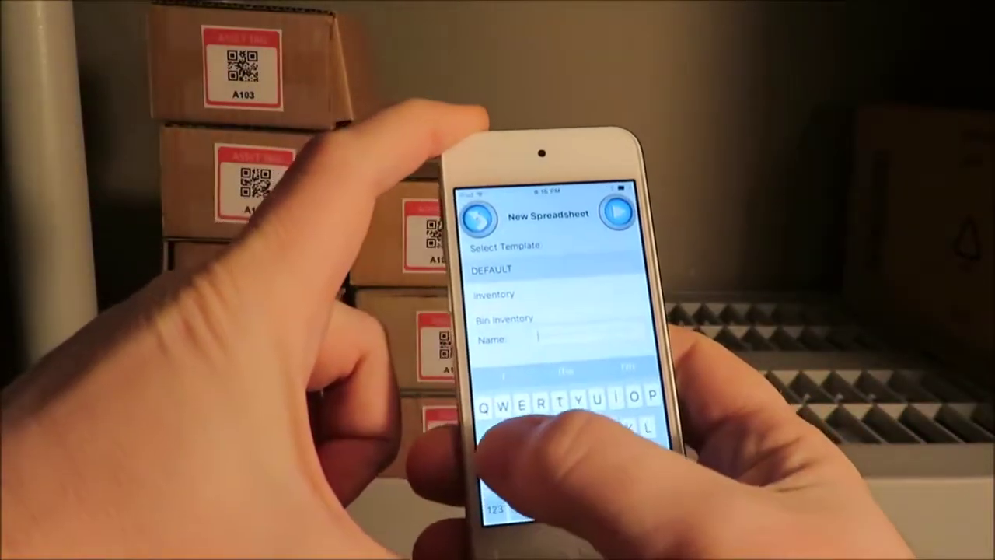
{"action": "type", "text": "Assets"}
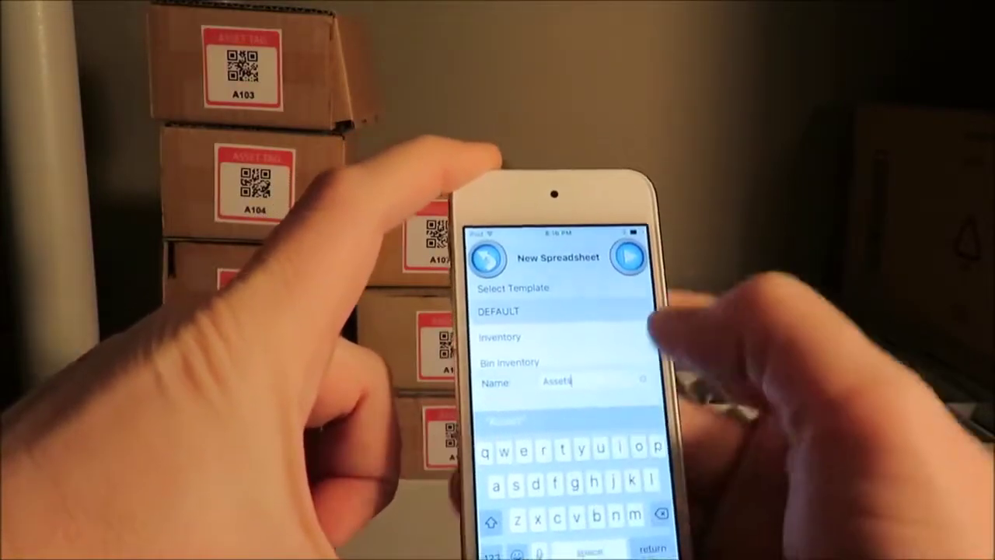
{"action": "left_click", "coordinate": [630, 257]}
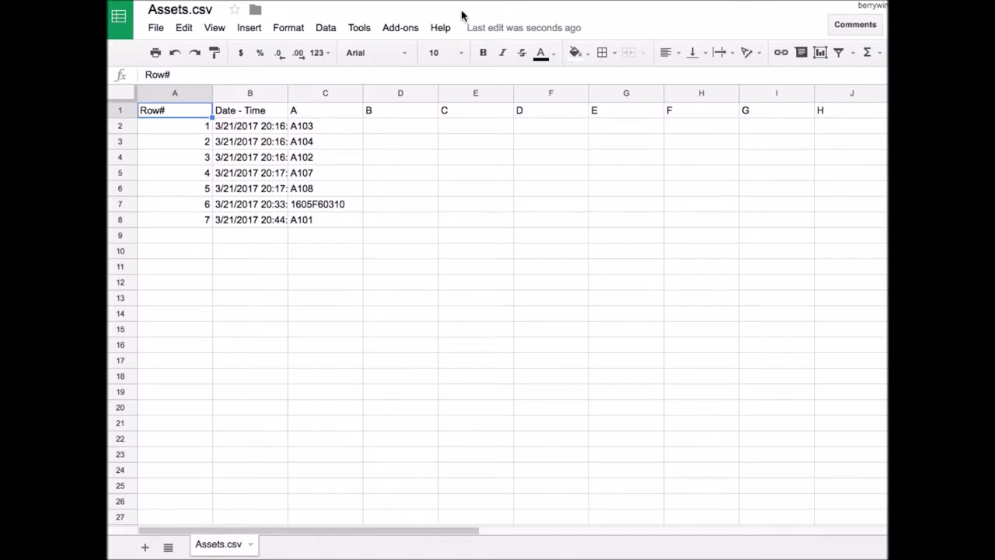
Step: Copy the scanned tags in C2:C8 of Assets.csv
{"action": "left_click_drag", "start_coordinate": [302, 133], "coordinate": [312, 223]}
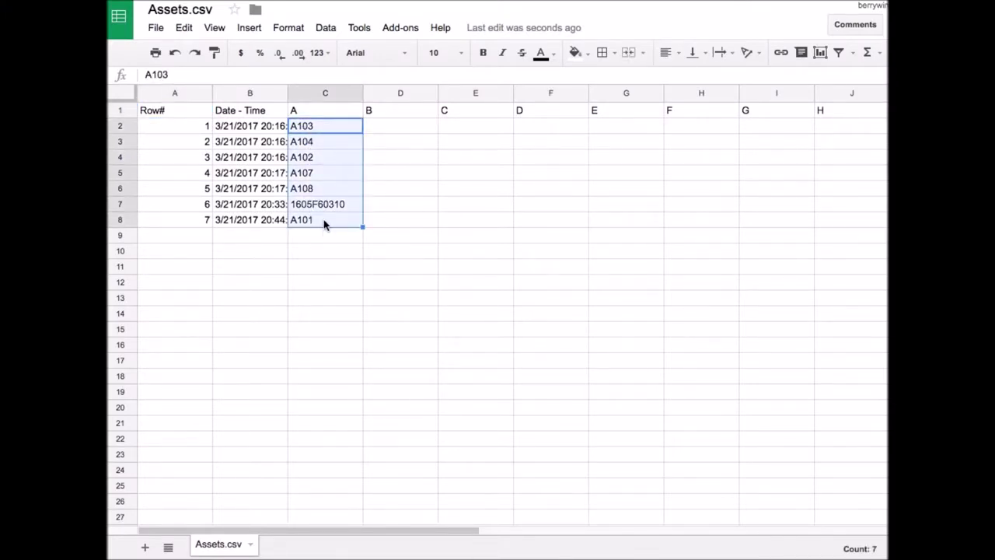
{"action": "right_click", "coordinate": [325, 224]}
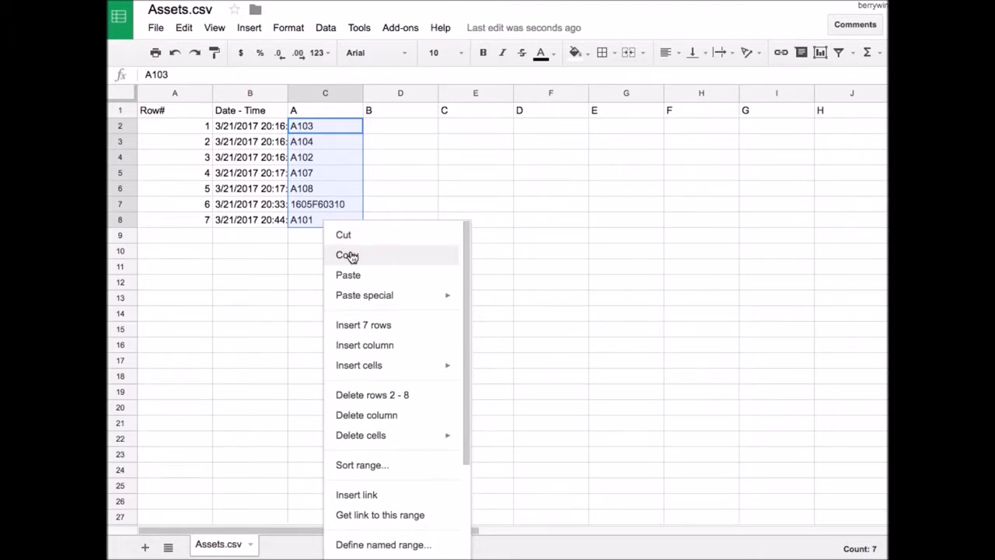
{"action": "left_click", "coordinate": [347, 255]}
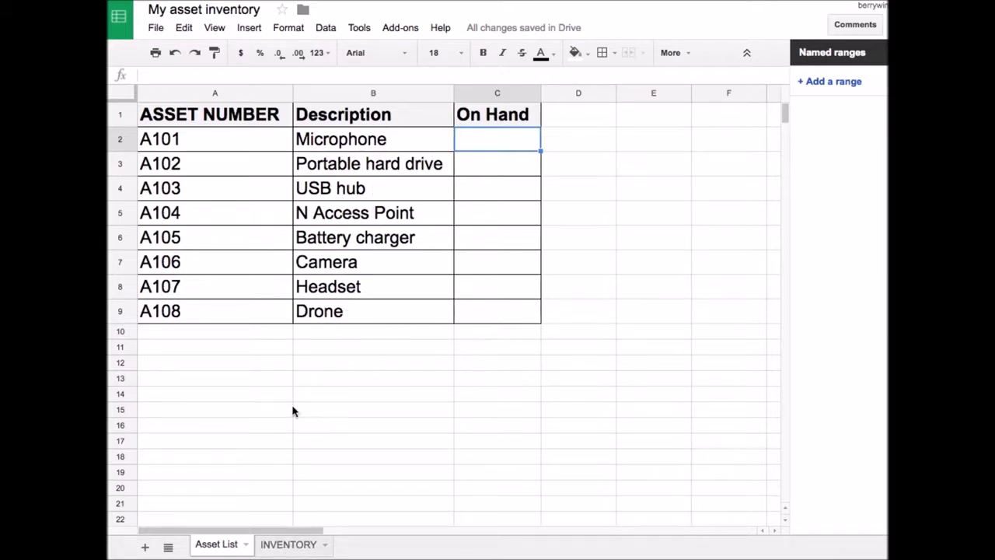
Step: Paste the tags into A1 of the INVENTORY sheet and select A1:A7
{"action": "left_click", "coordinate": [291, 545]}
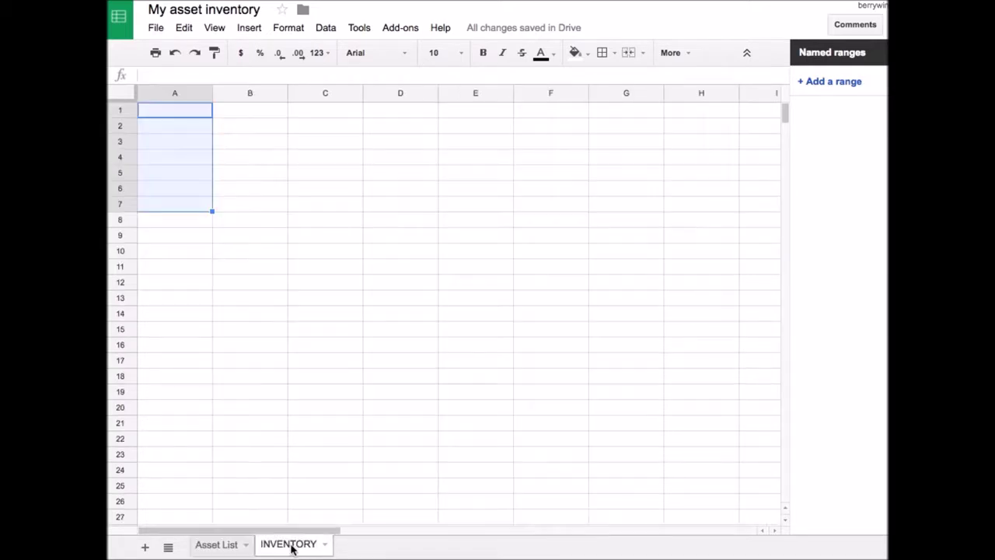
{"action": "left_click", "coordinate": [193, 112]}
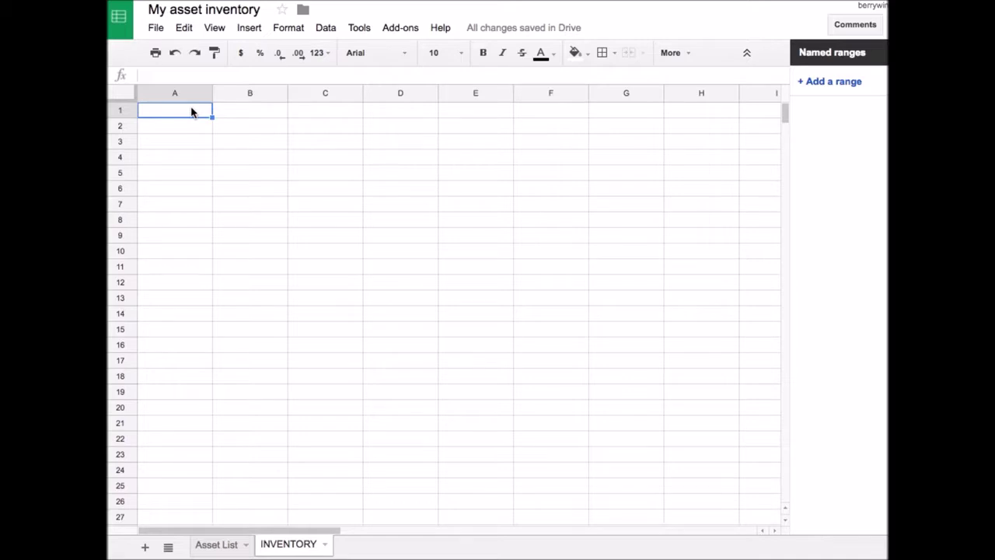
{"action": "right_click", "coordinate": [193, 112]}
{"action": "left_click", "coordinate": [227, 164]}
{"action": "left_click", "coordinate": [168, 236]}
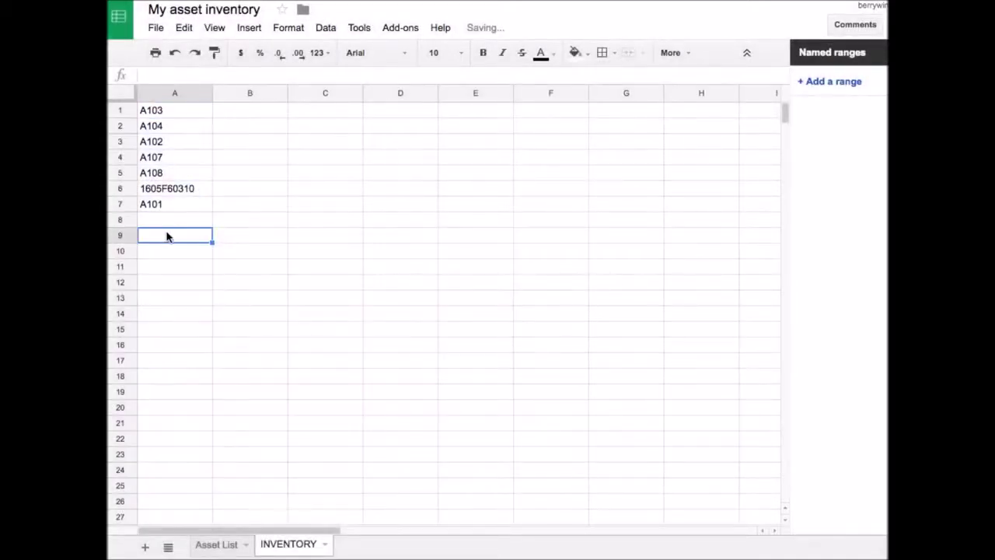
{"action": "left_click_drag", "start_coordinate": [184, 112], "coordinate": [179, 207]}
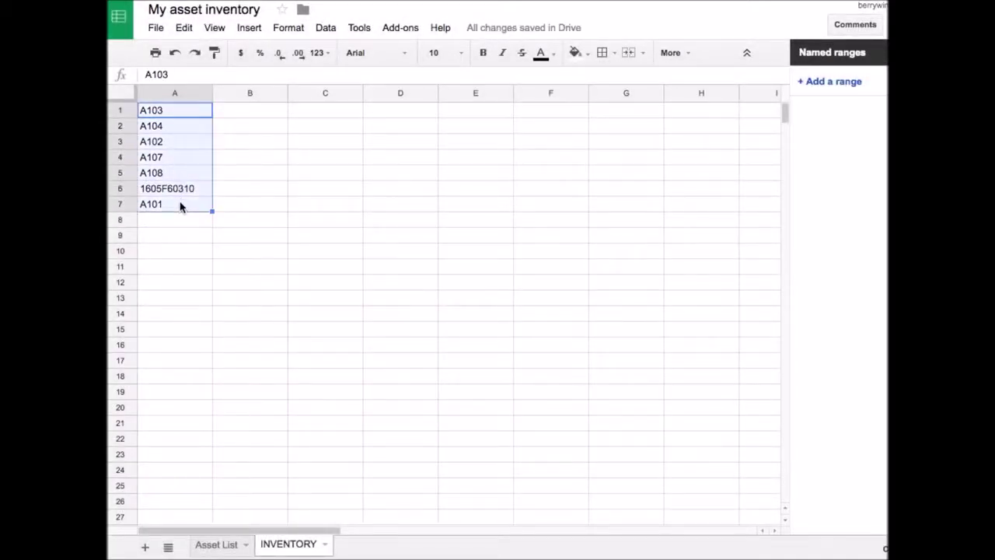
Step: Define a named range ASSETS covering INVENTORY!A1:A7
{"action": "right_click", "coordinate": [192, 163]}
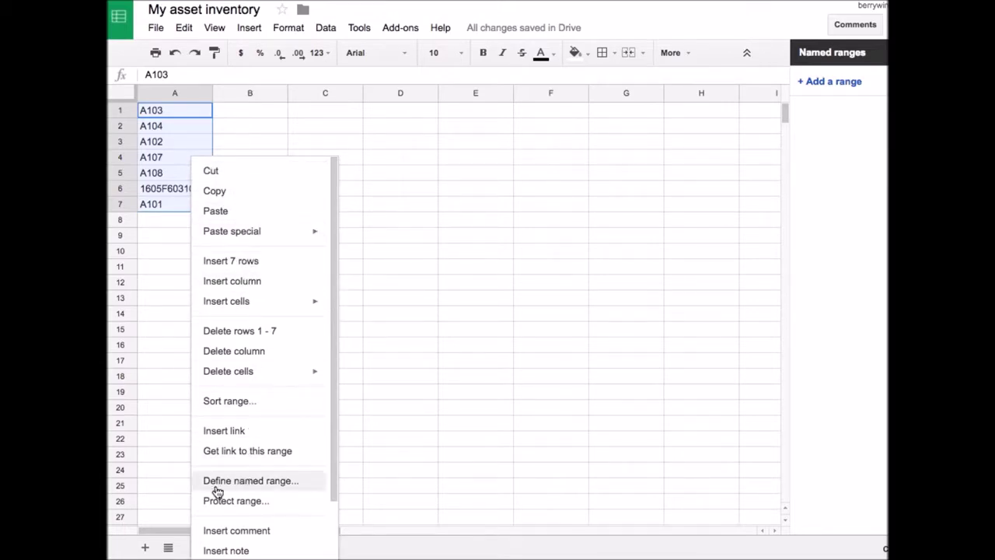
{"action": "left_click", "coordinate": [278, 486]}
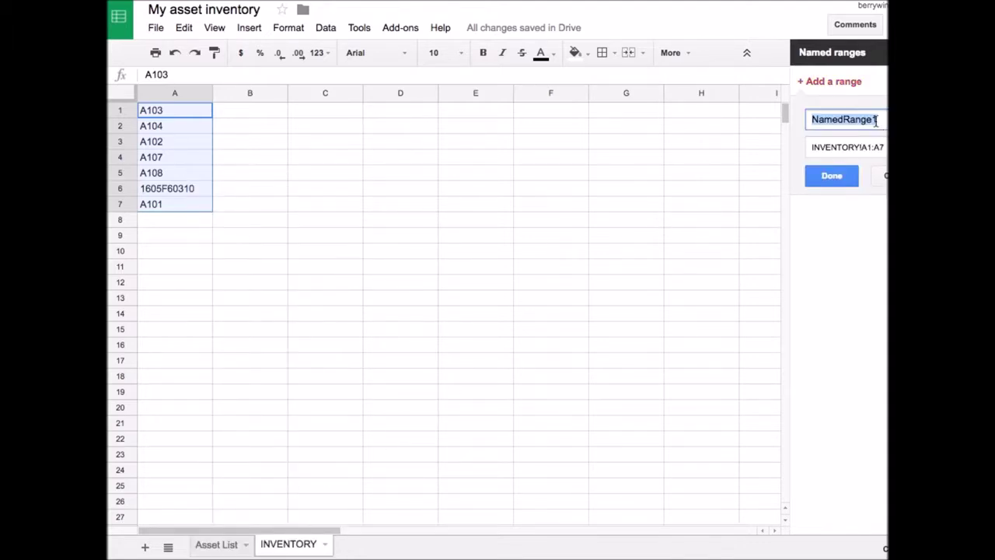
{"action": "type", "text": "ASSETS"}
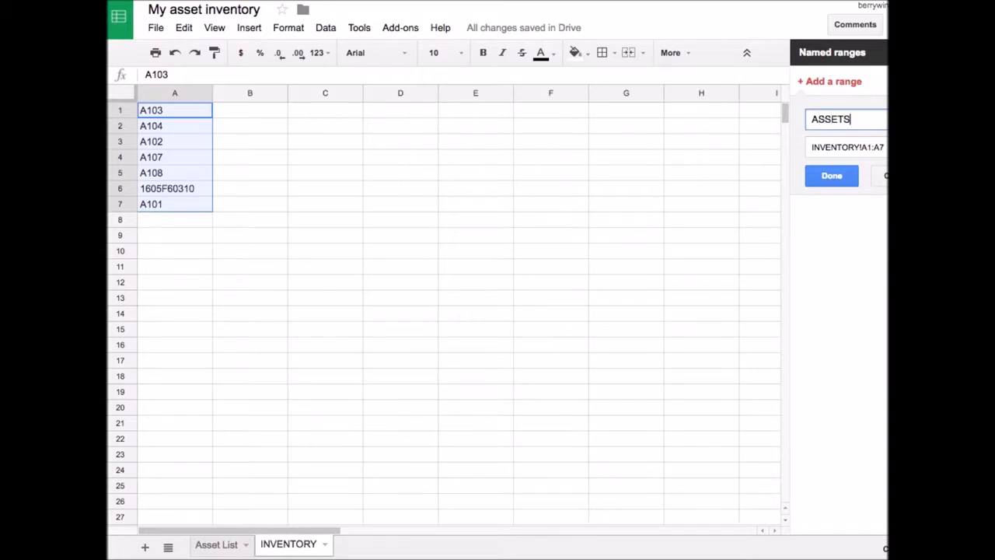
{"action": "key", "text": "Return"}
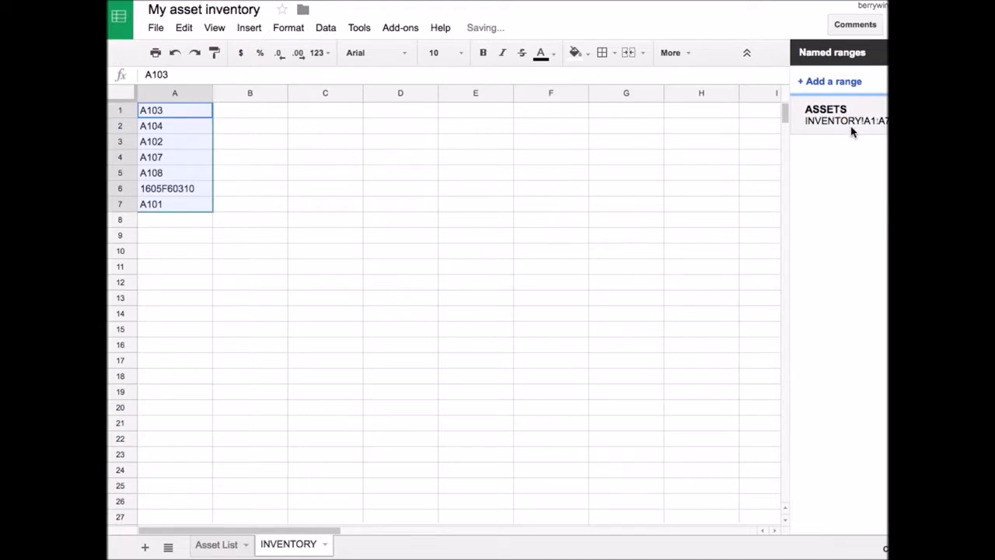
{"action": "left_click", "coordinate": [202, 117]}
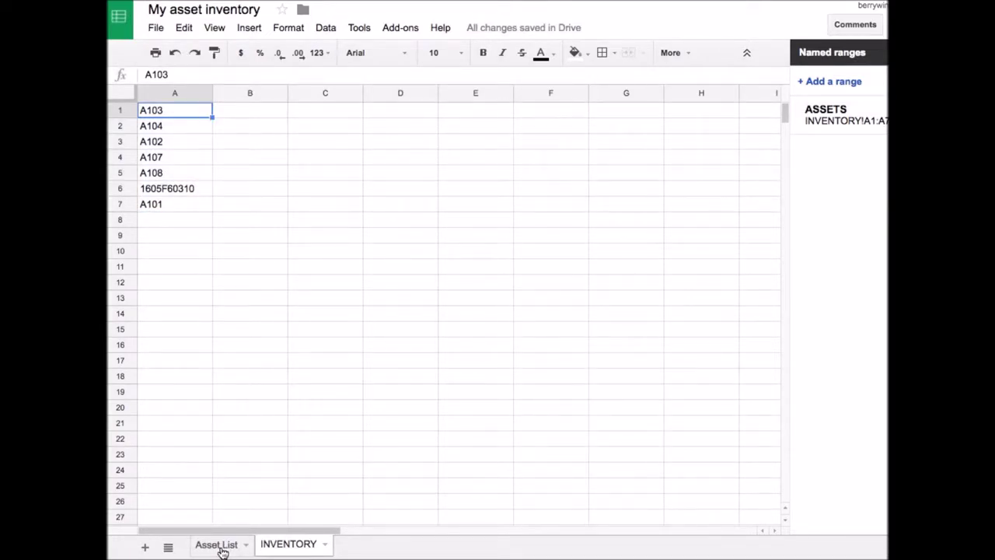
Step: On Asset List, enter =VLOOKUP(A2,ASSETS,1,FALSE) in C2 so it returns A101
{"action": "left_click", "coordinate": [221, 549]}
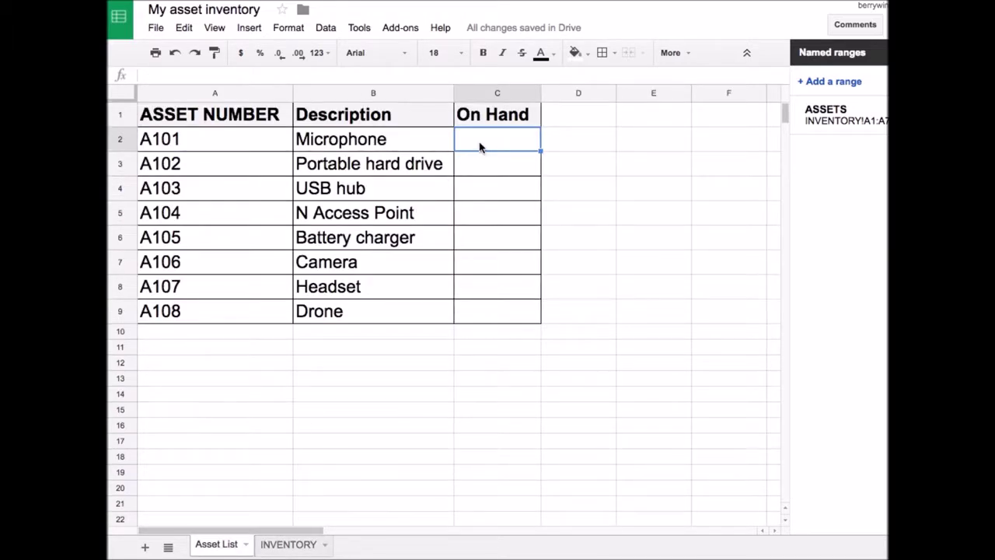
{"action": "type", "text": "="}
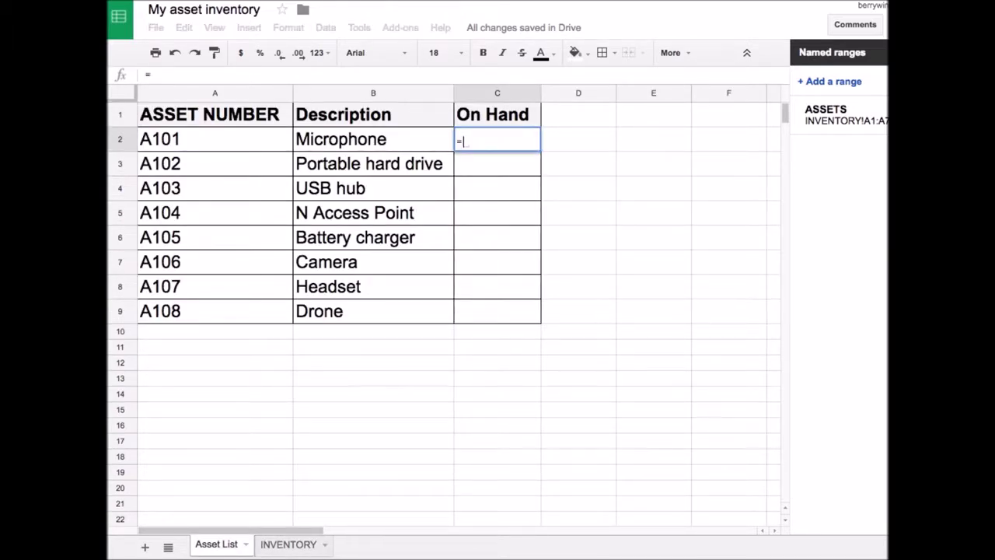
{"action": "type", "text": "VL"}
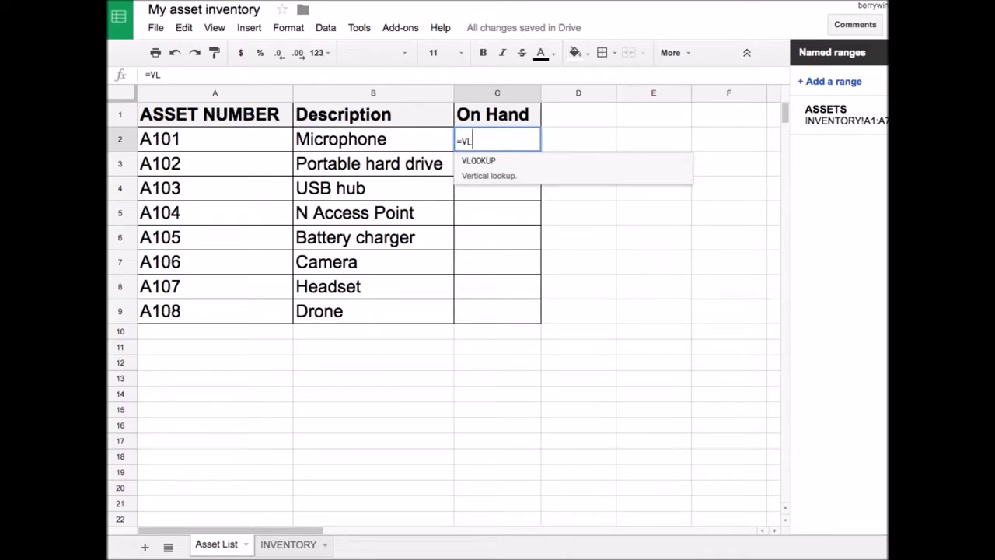
{"action": "type", "text": "OOKUP("}
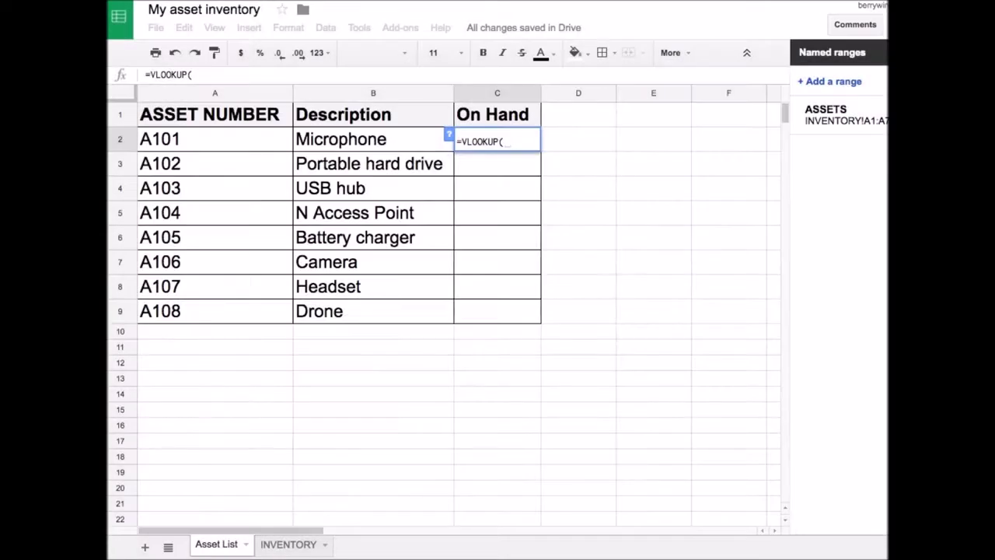
{"action": "type", "text": "A2"}
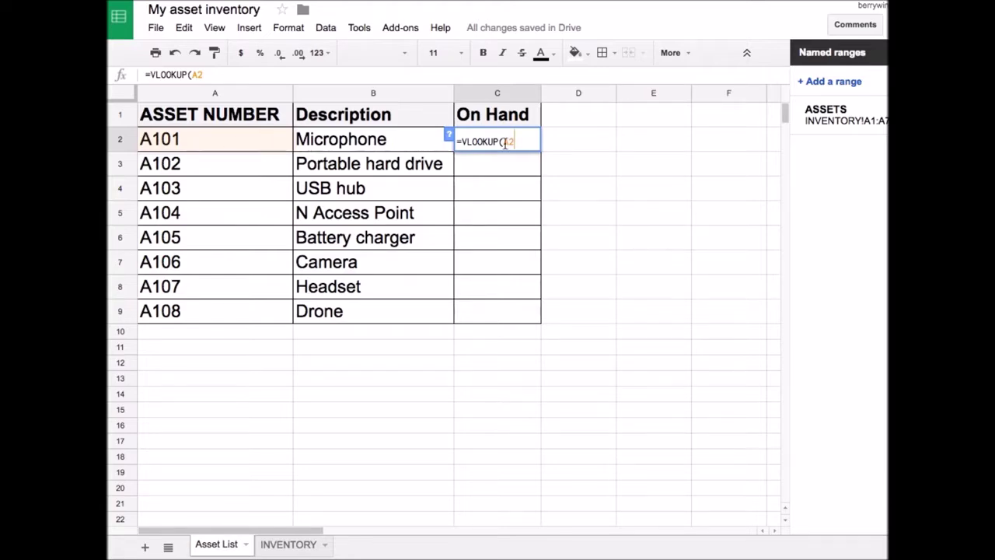
{"action": "type", "text": ",ASSE"}
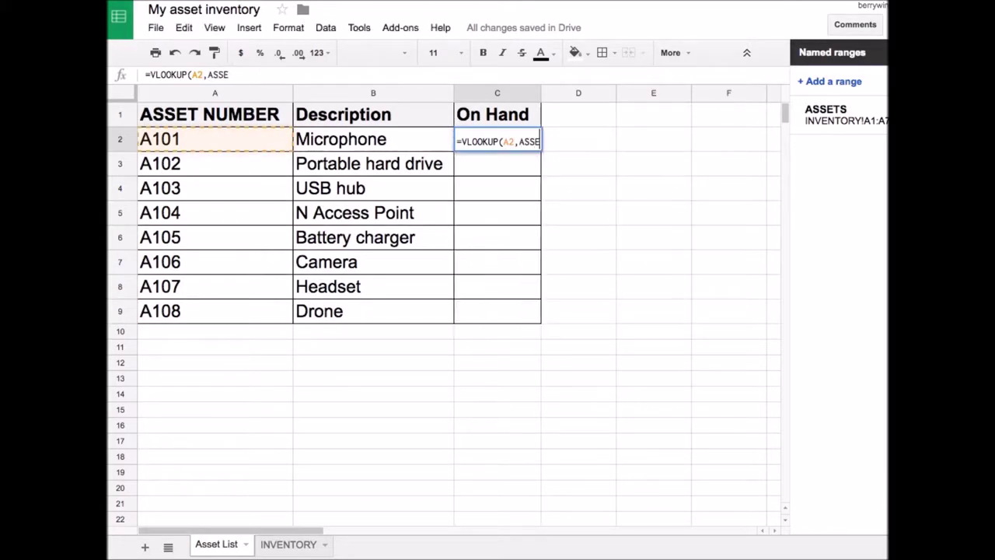
{"action": "type", "text": "TS"}
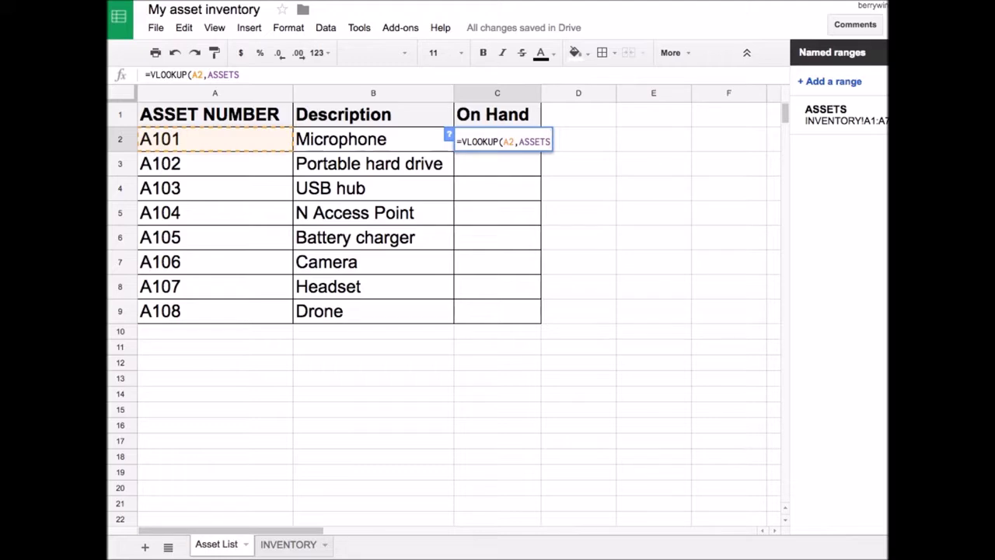
{"action": "type", "text": ",1,"}
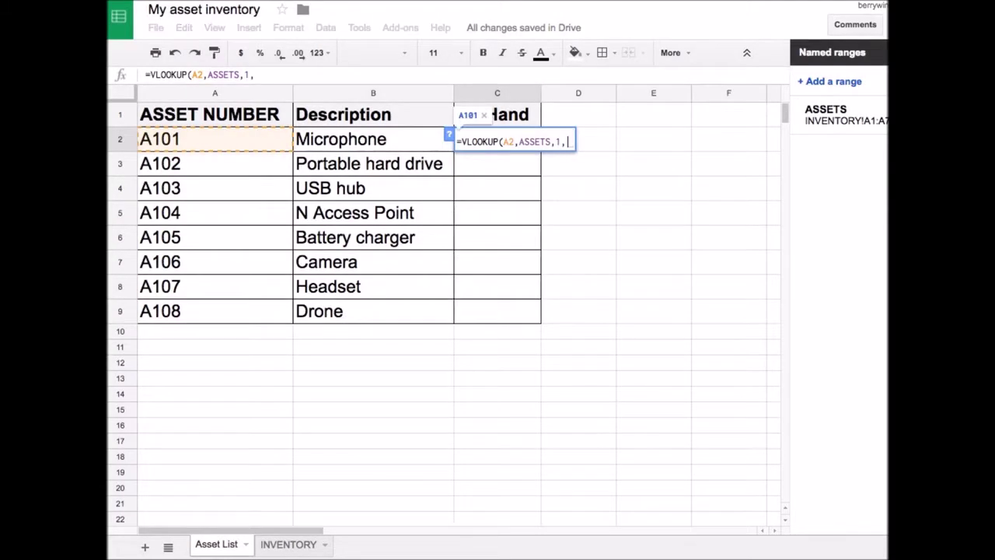
{"action": "type", "text": "FALSE)"}
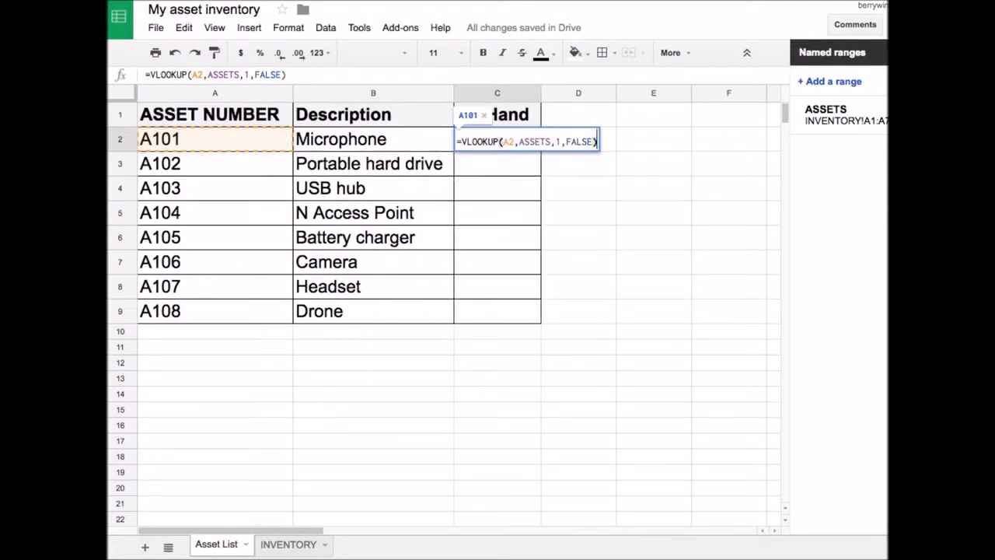
{"action": "key", "text": "Return"}
{"action": "left_click", "coordinate": [520, 140]}
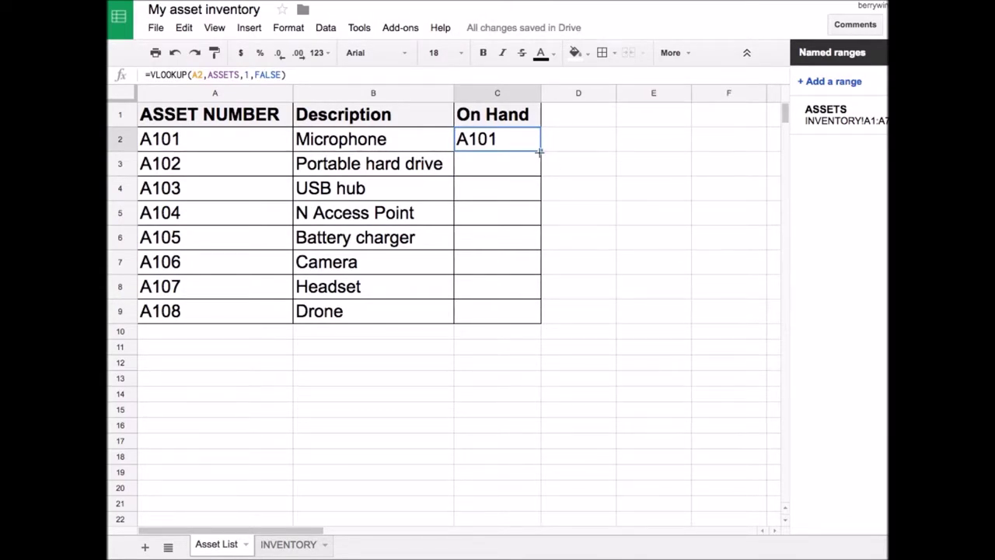
Step: Fill the C2 lookup down to C9 and check the #N/A errors for A105 and A106
{"action": "left_click_drag", "start_coordinate": [540, 153], "coordinate": [537, 319]}
{"action": "left_click", "coordinate": [536, 317]}
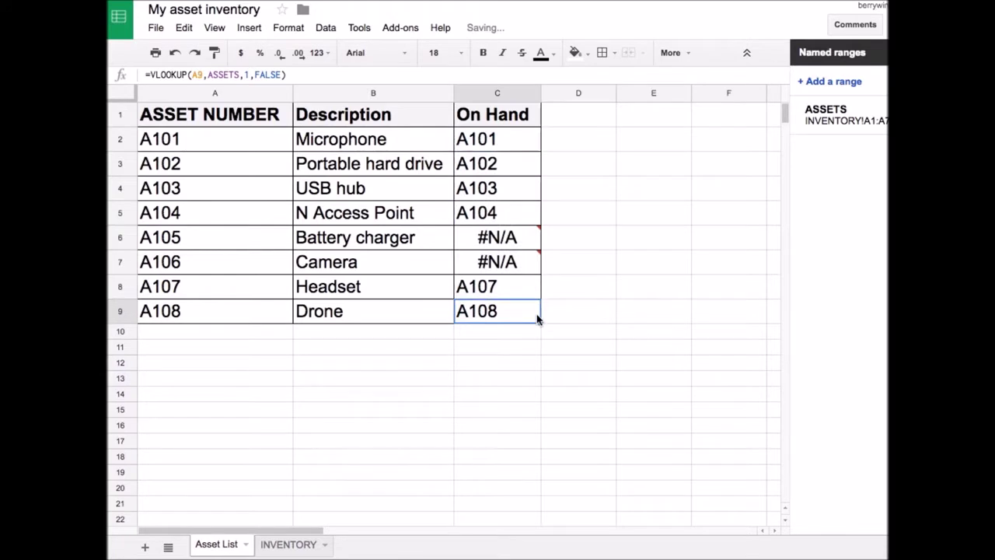
{"action": "mouse_move", "coordinate": [498, 238]}
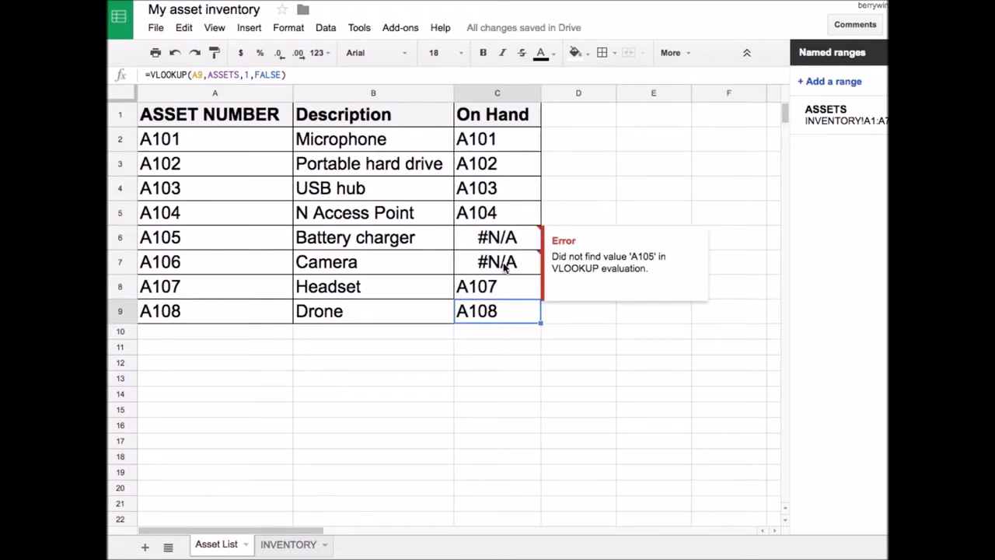
{"action": "mouse_move", "coordinate": [504, 265]}
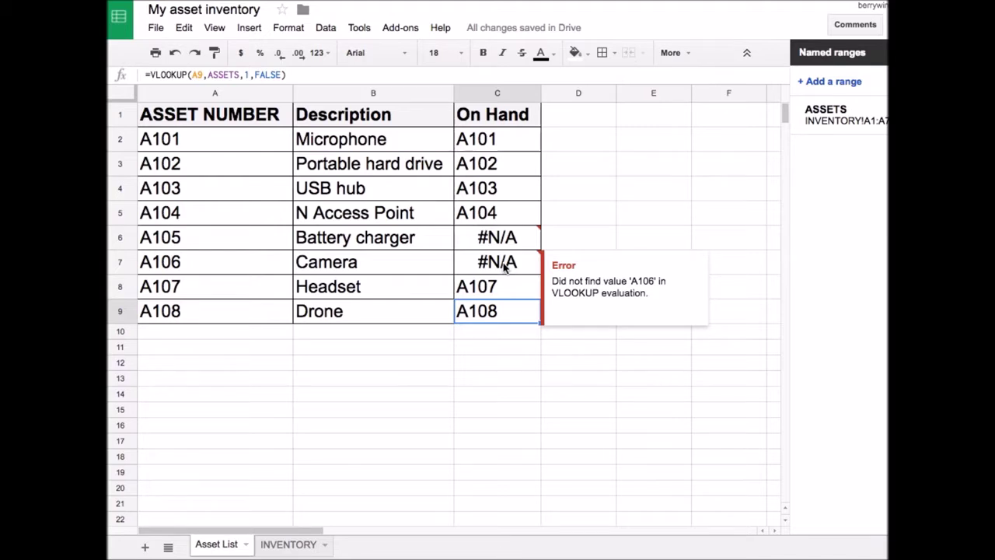